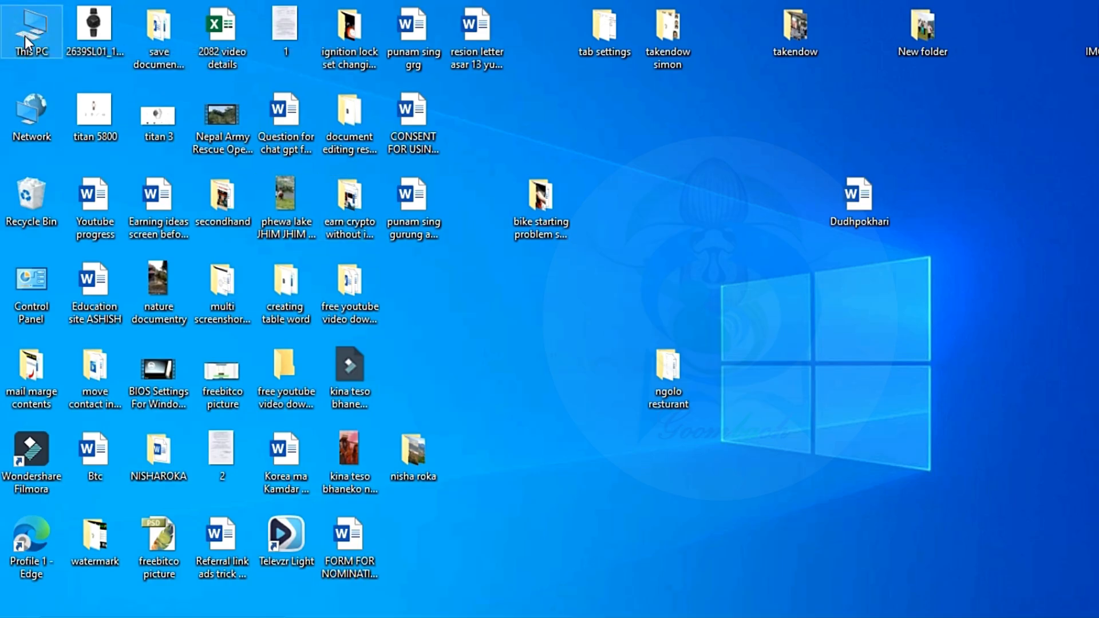
- Open Computer Management for This PC, view the disk partitions in Disk Management, and close the window
right_click(25, 36)
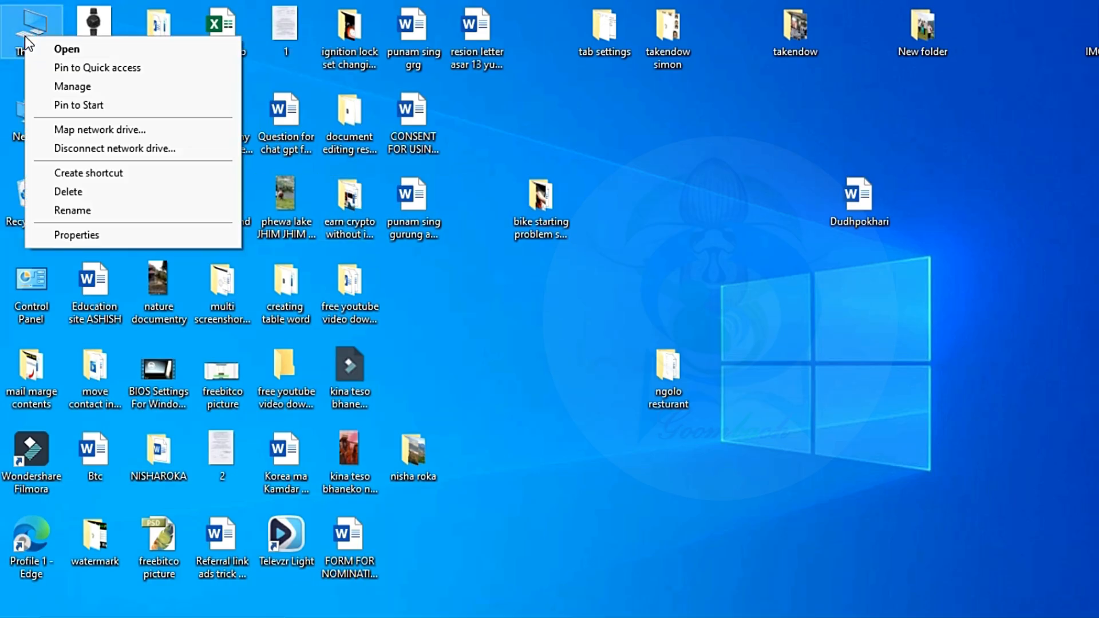
click(100, 88)
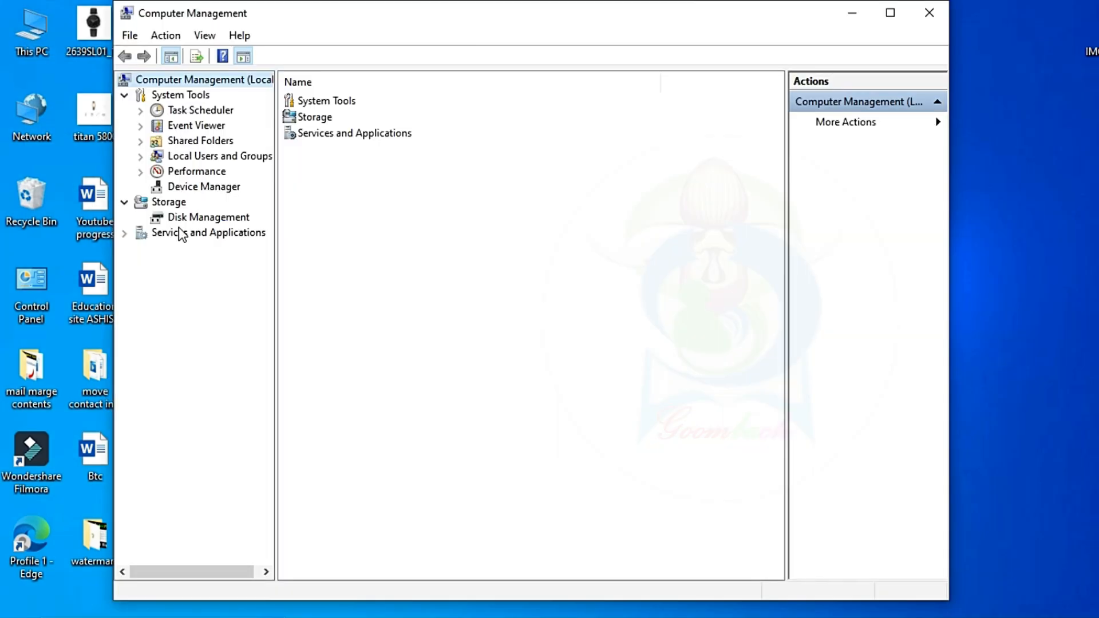
click(188, 219)
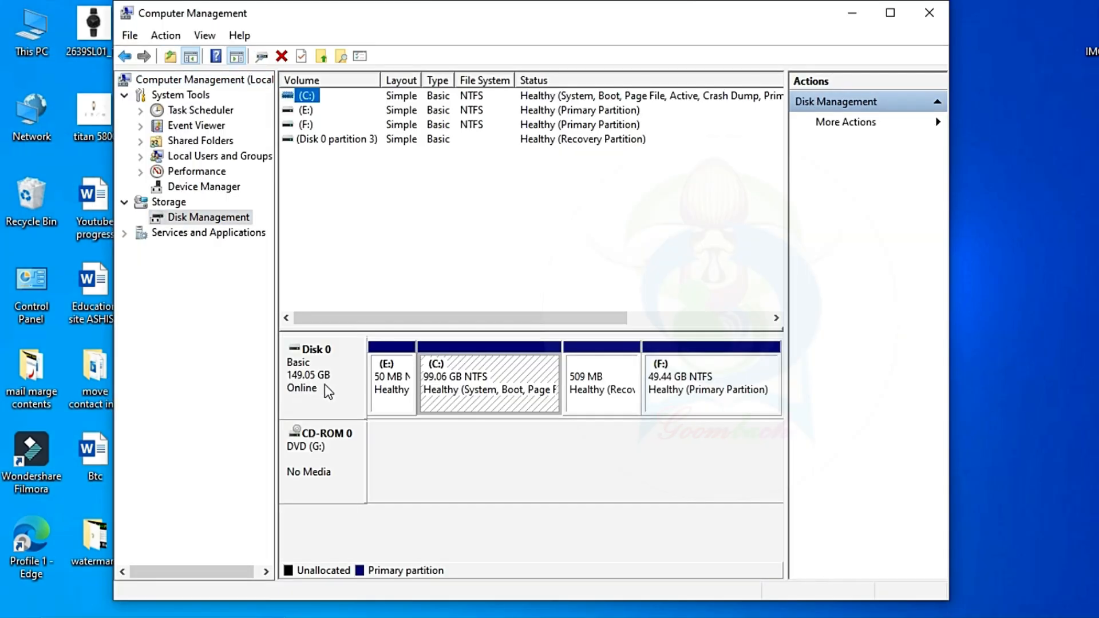
click(686, 221)
click(928, 12)
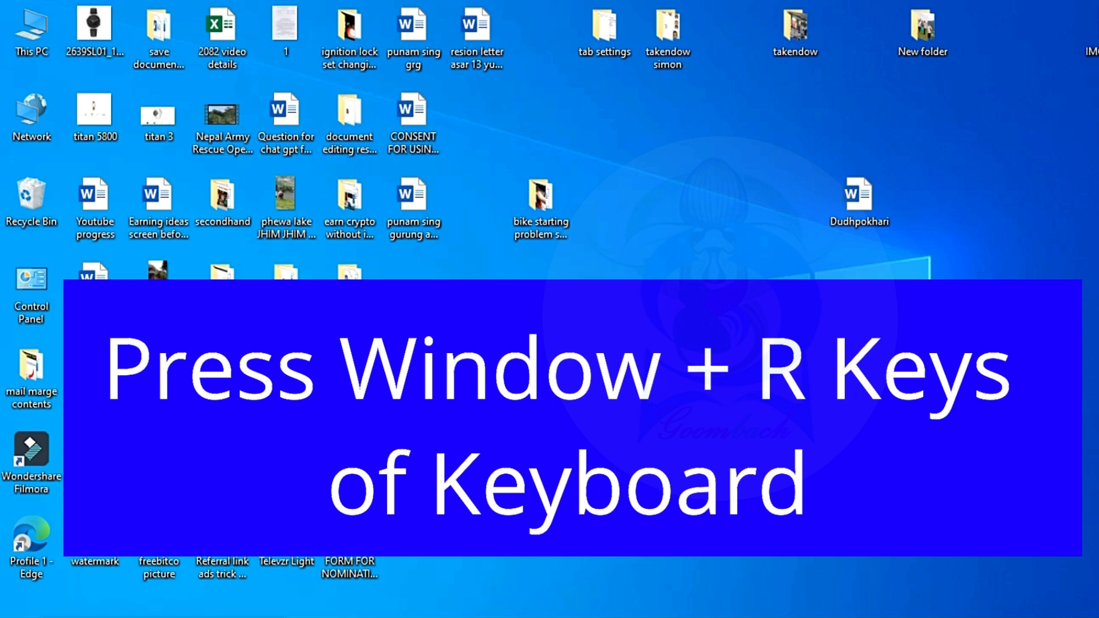
- Launch Disk Management by running diskmgmt.msc and reposition its window on the desktop
key(super+r)
text(diskmgmt.msc)
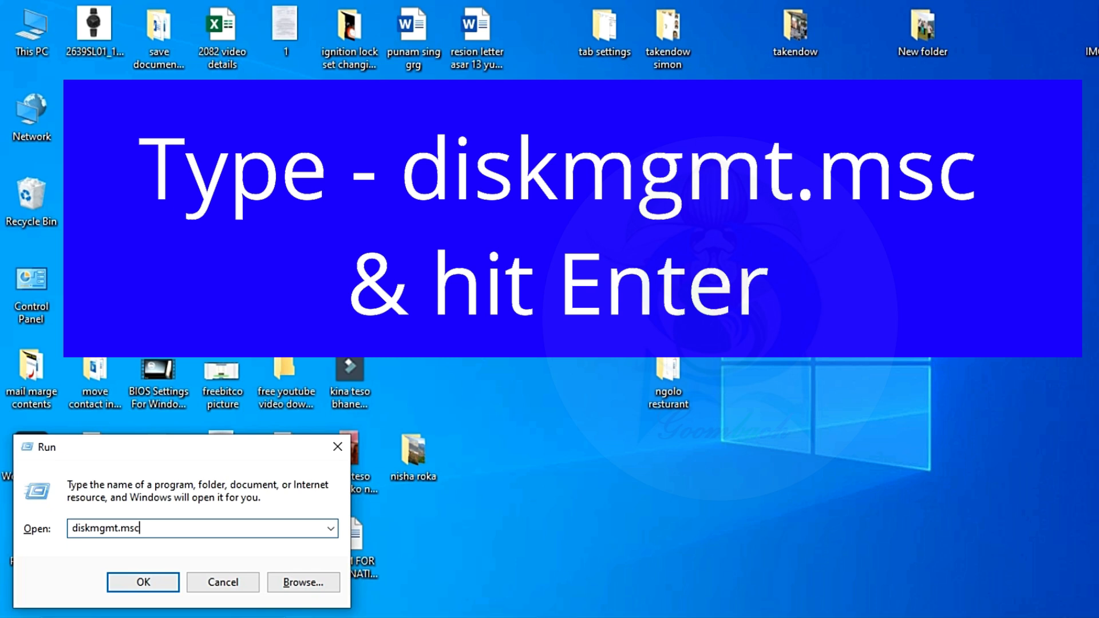
key(Return)
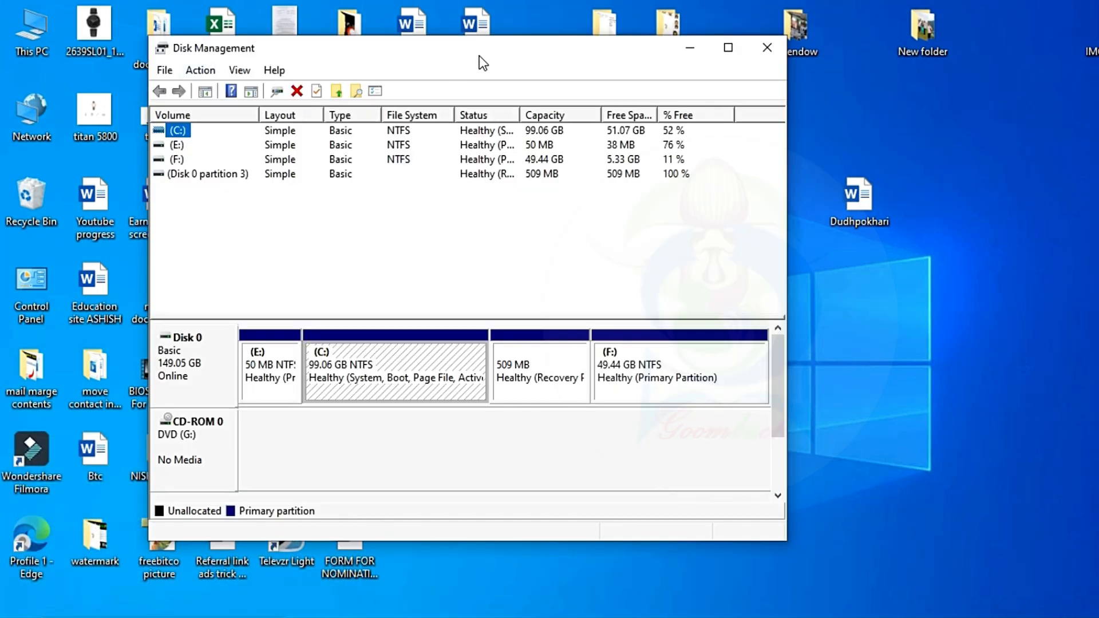
drag(479, 56, 514, 54)
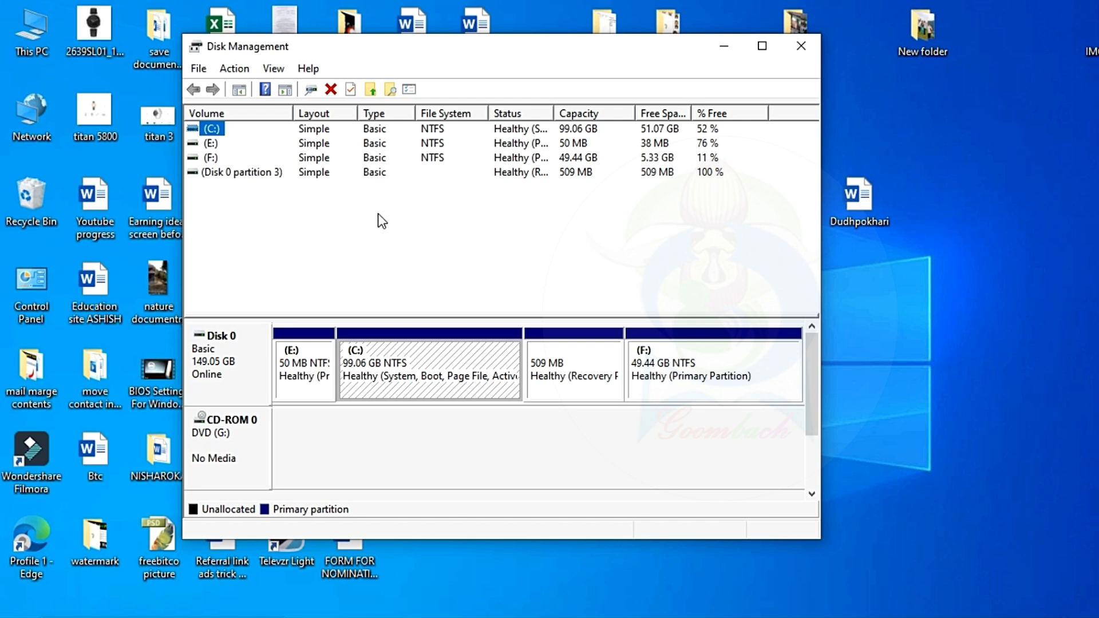
drag(550, 51, 572, 35)
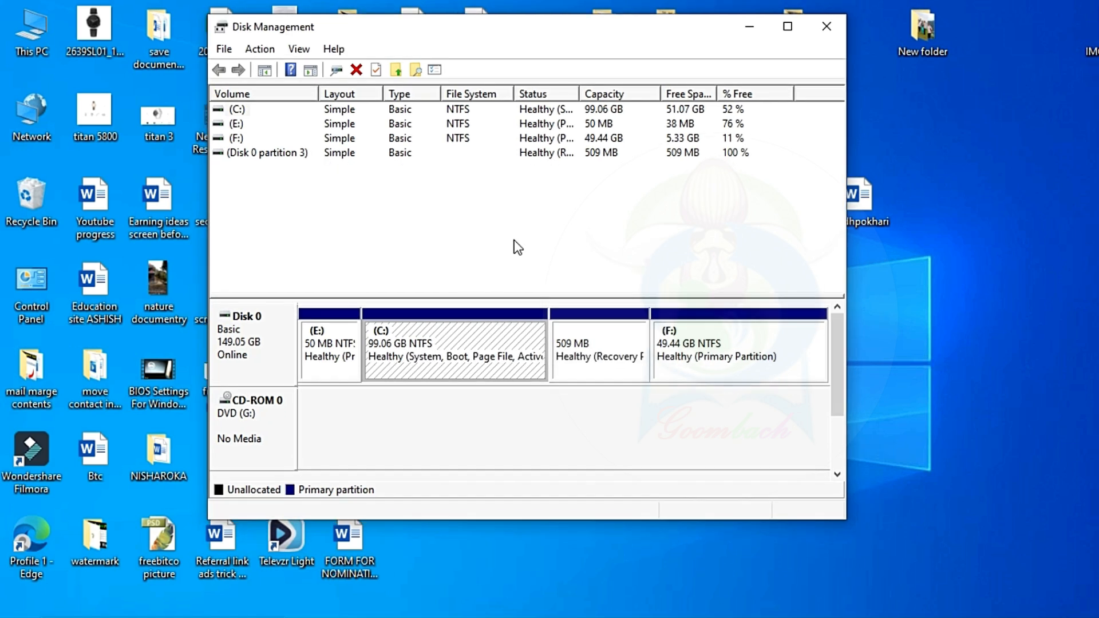
- Open the Shrink Volume settings for drive C: and move the dialog slightly upward
right_click(465, 342)
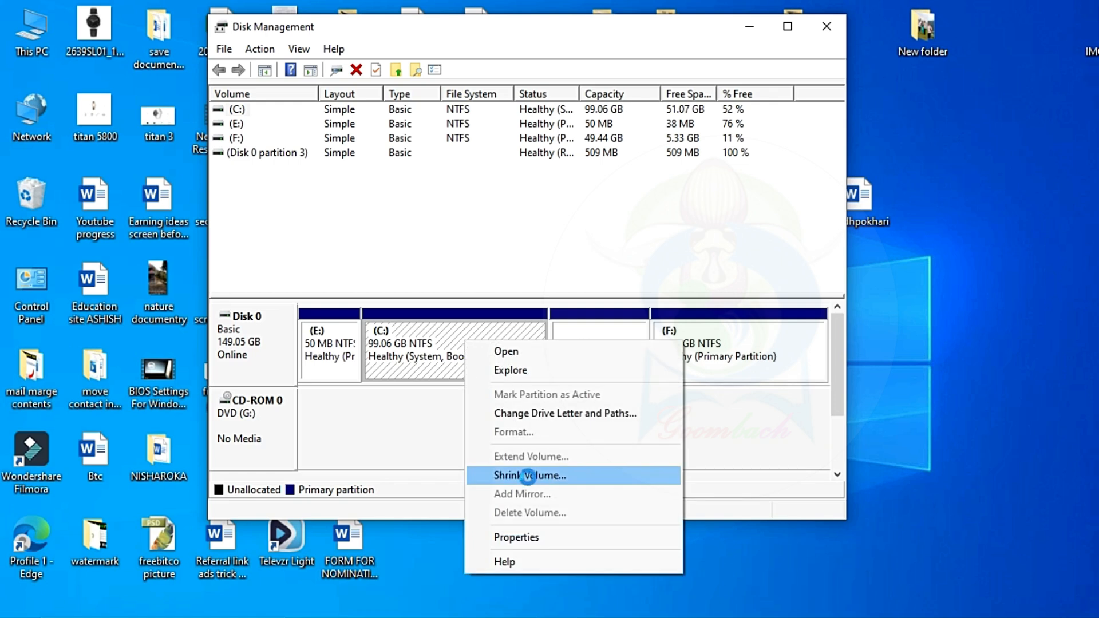
click(528, 476)
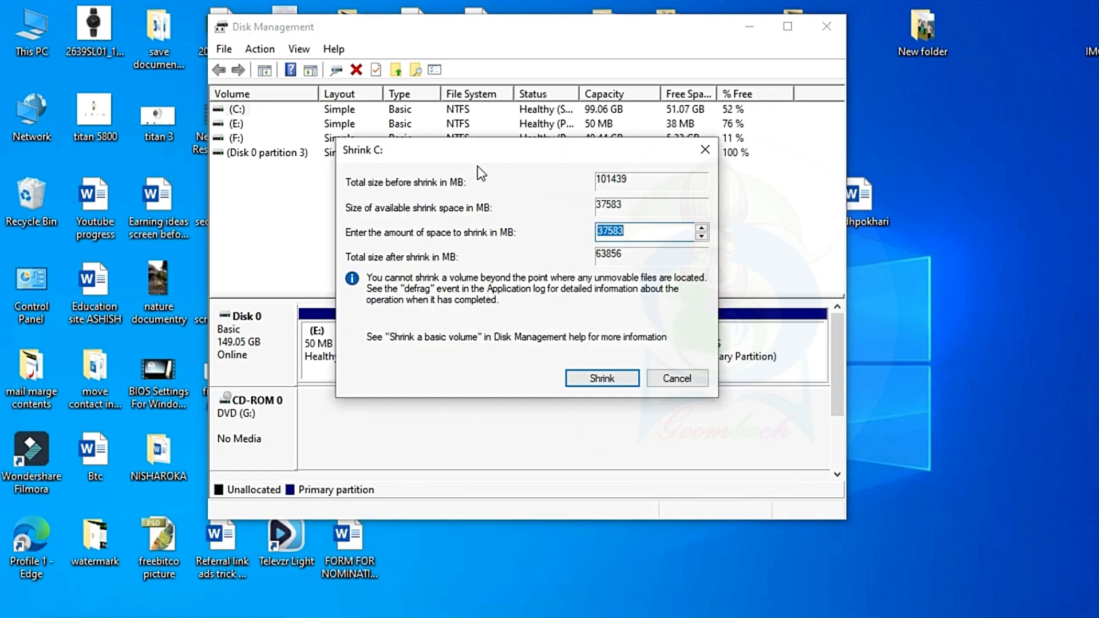
drag(494, 150, 497, 137)
drag(617, 143, 624, 138)
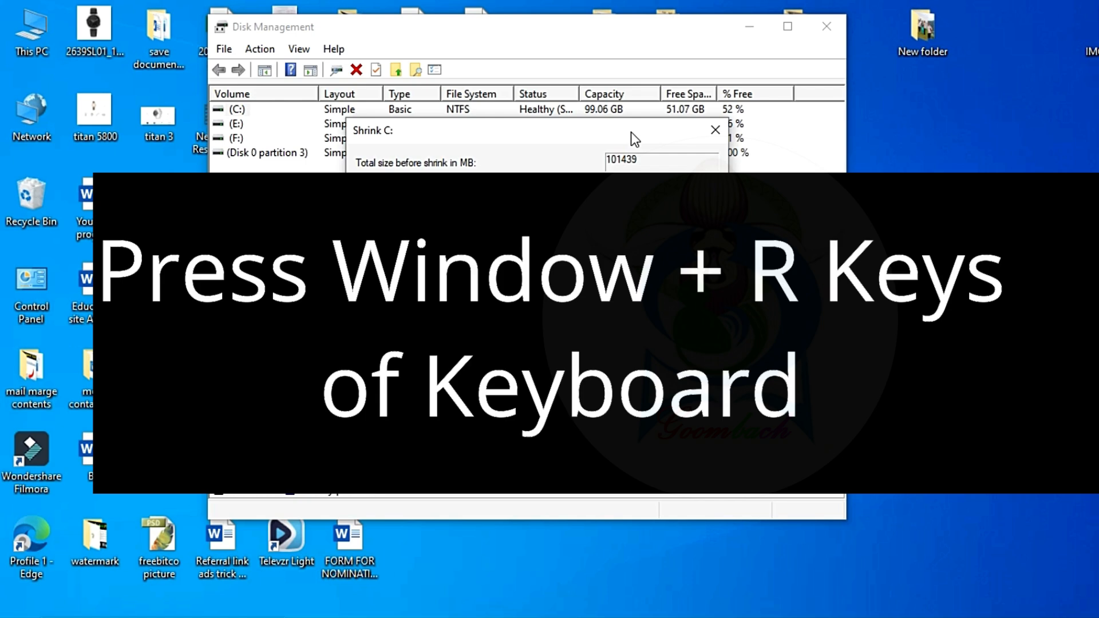
- Launch Calculator by running calc and multiply 1024 by 10 to convert 10 GB to megabytes
key(super+r)
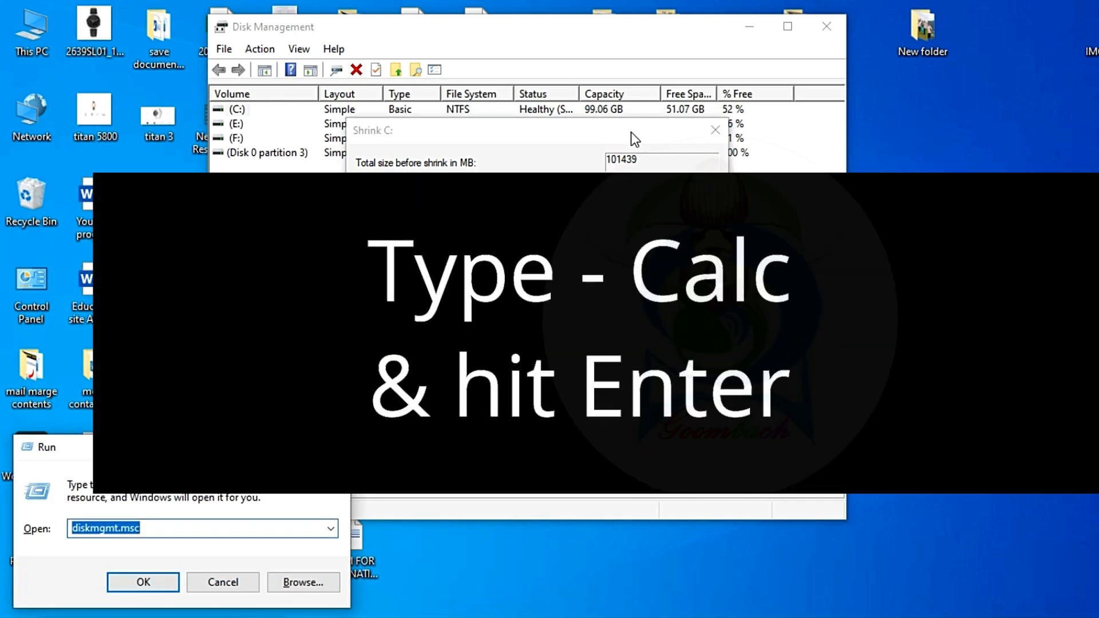
text(calc)
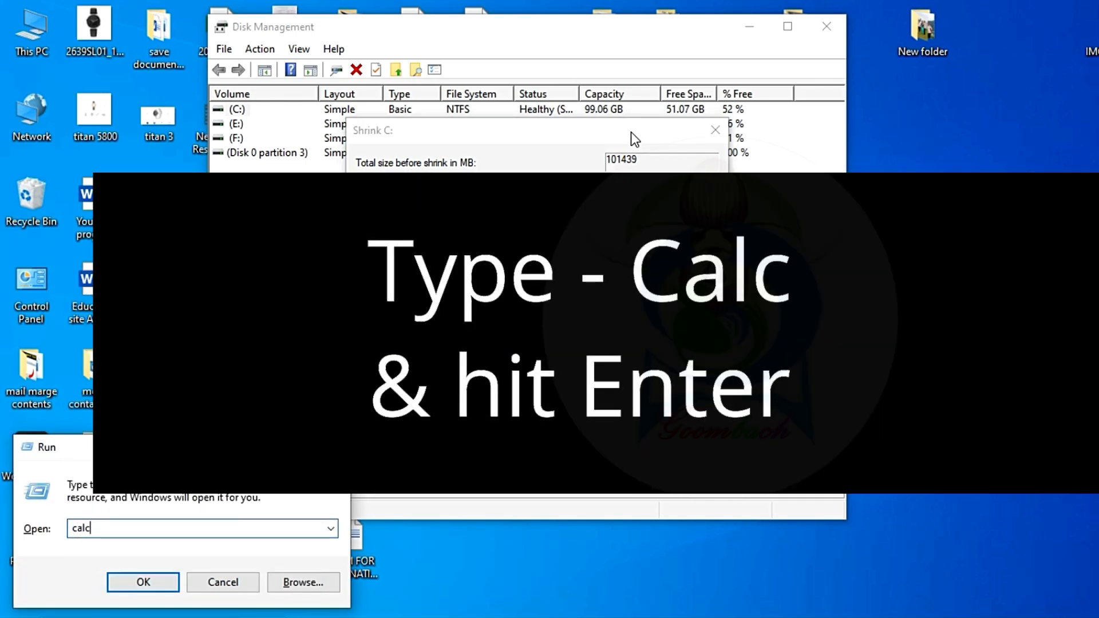
key(Return)
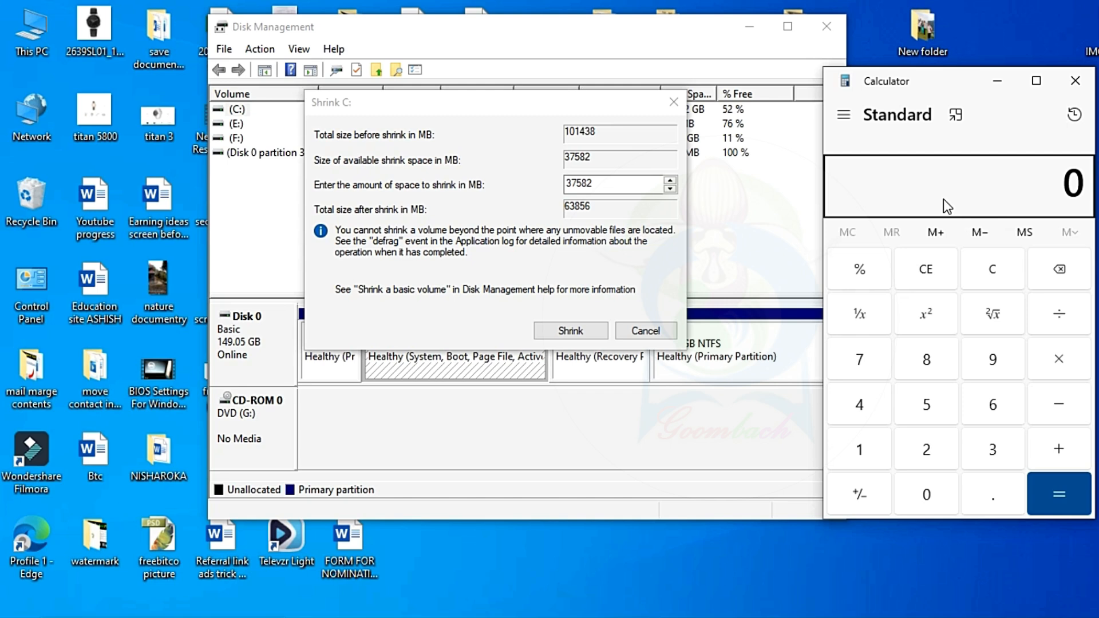
text(1024*10)
key(Return)
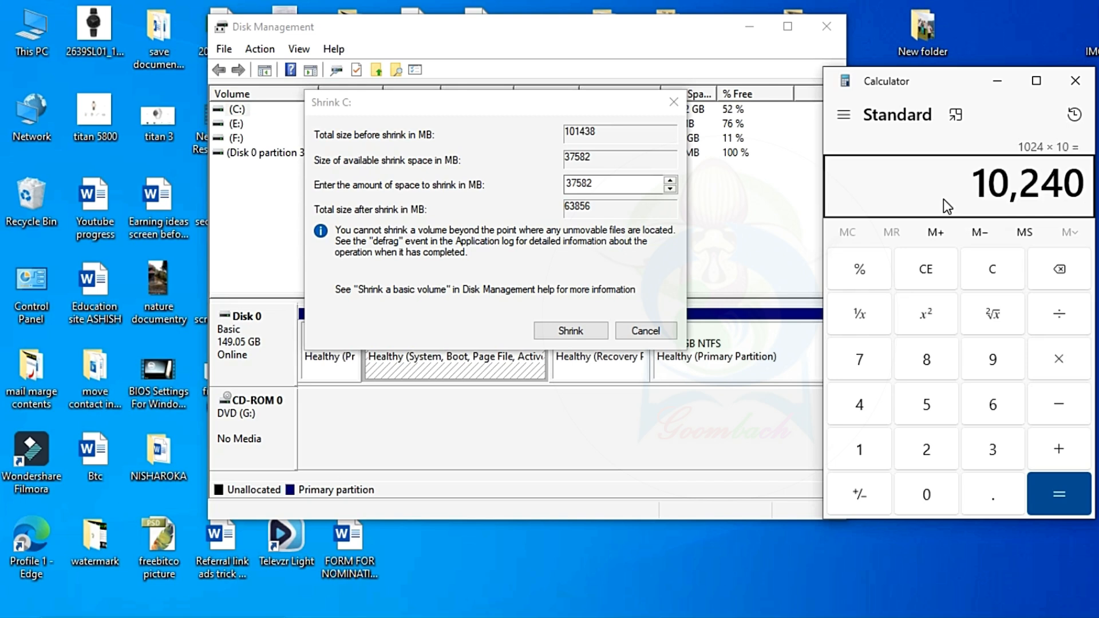
- Set the amount of space to shrink to 10240 MB and shrink drive C:
double_click(609, 189)
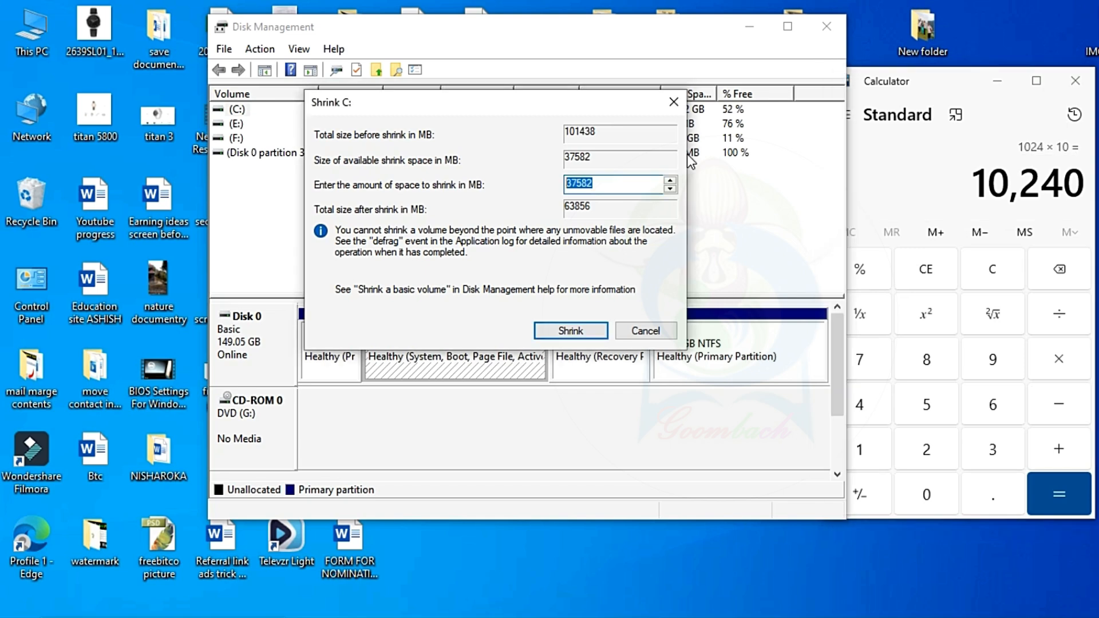
text(10,2)
text(40)
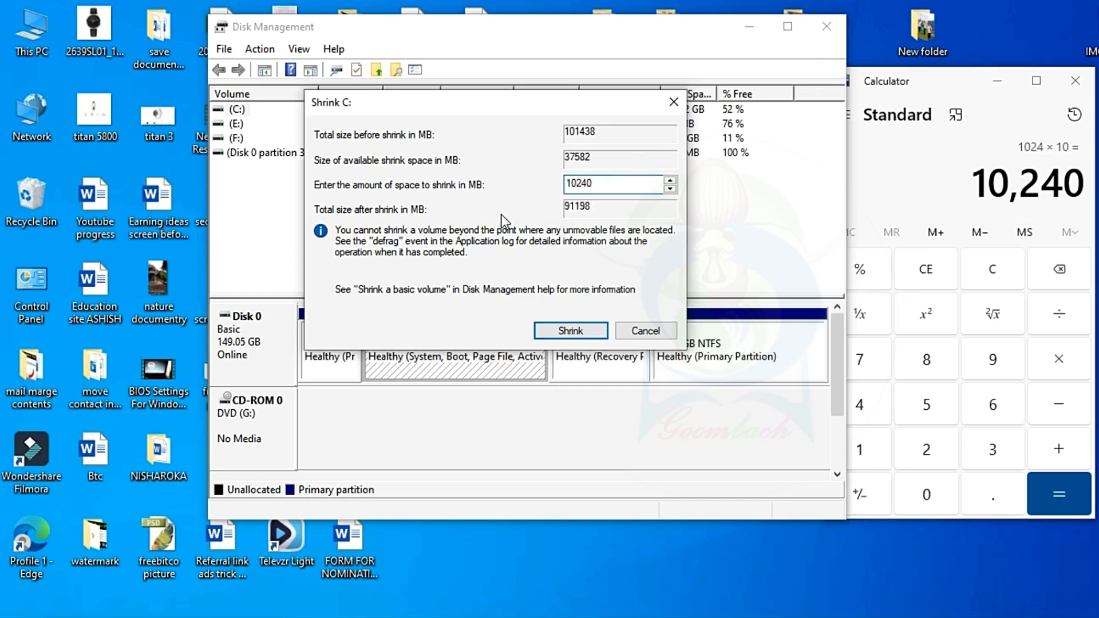
click(575, 331)
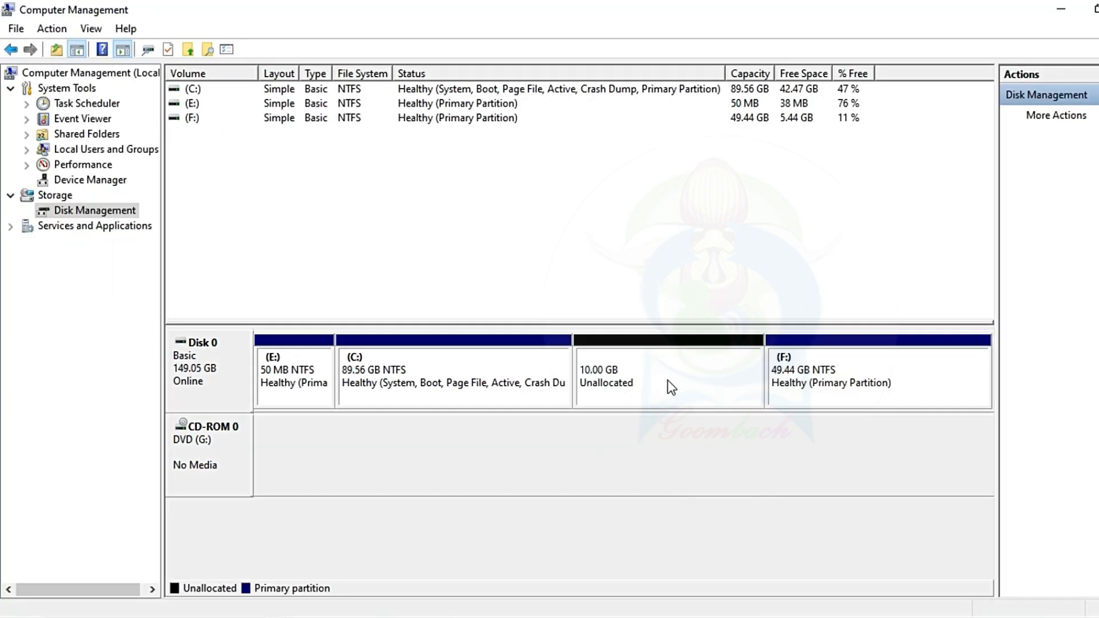
- Start a new simple volume in the 10 GB unallocated space, keeping the size at 10240 MB and assigning drive letter K
right_click(664, 376)
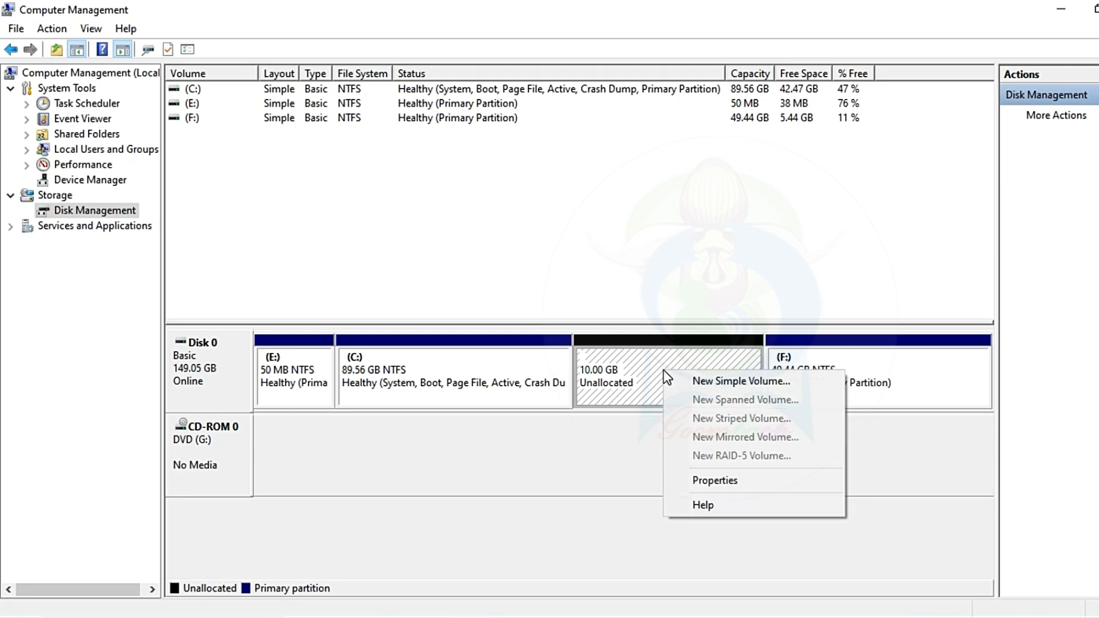
click(713, 382)
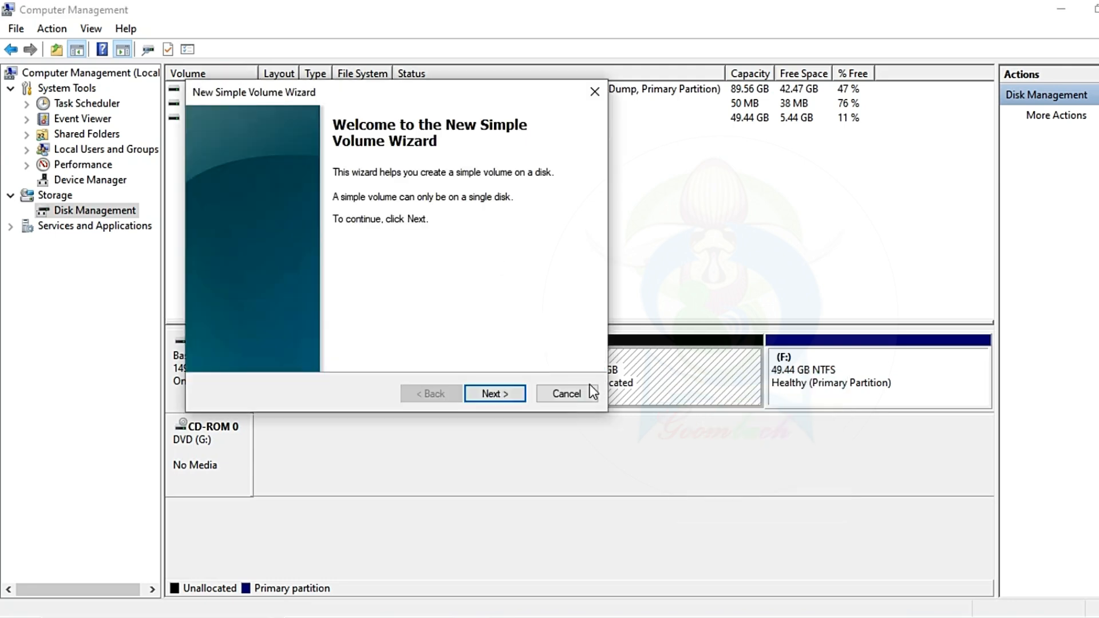
click(497, 395)
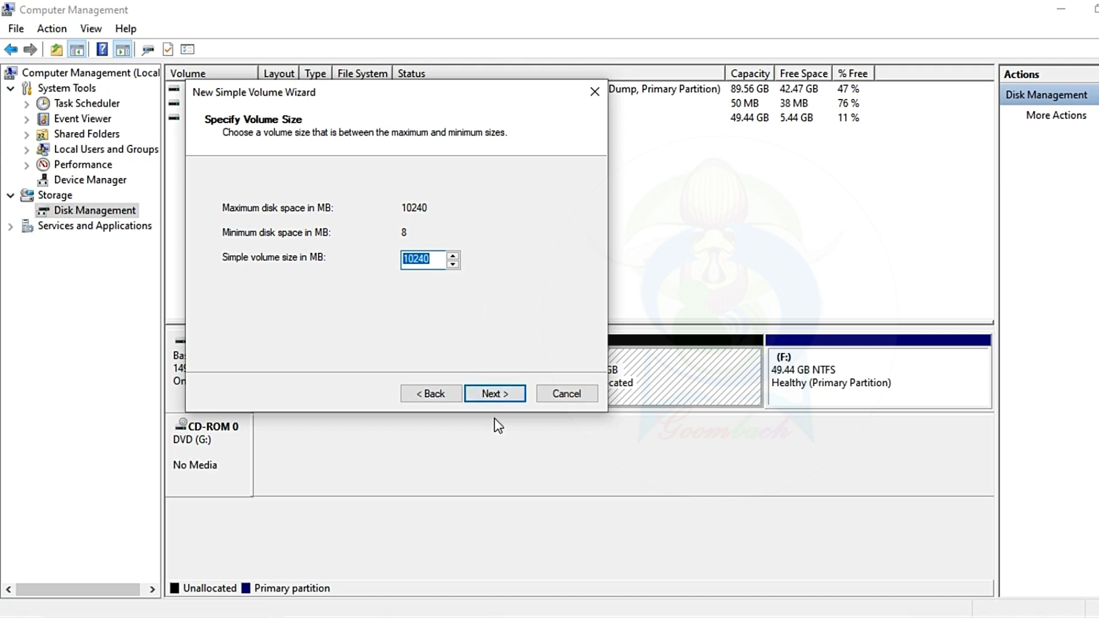
click(496, 398)
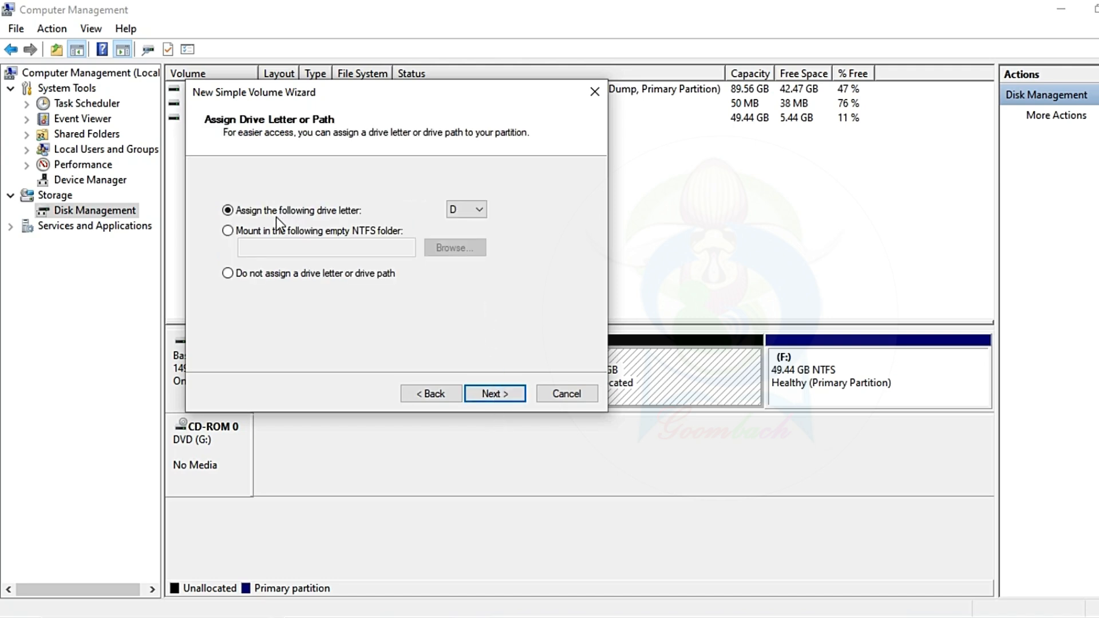
click(467, 209)
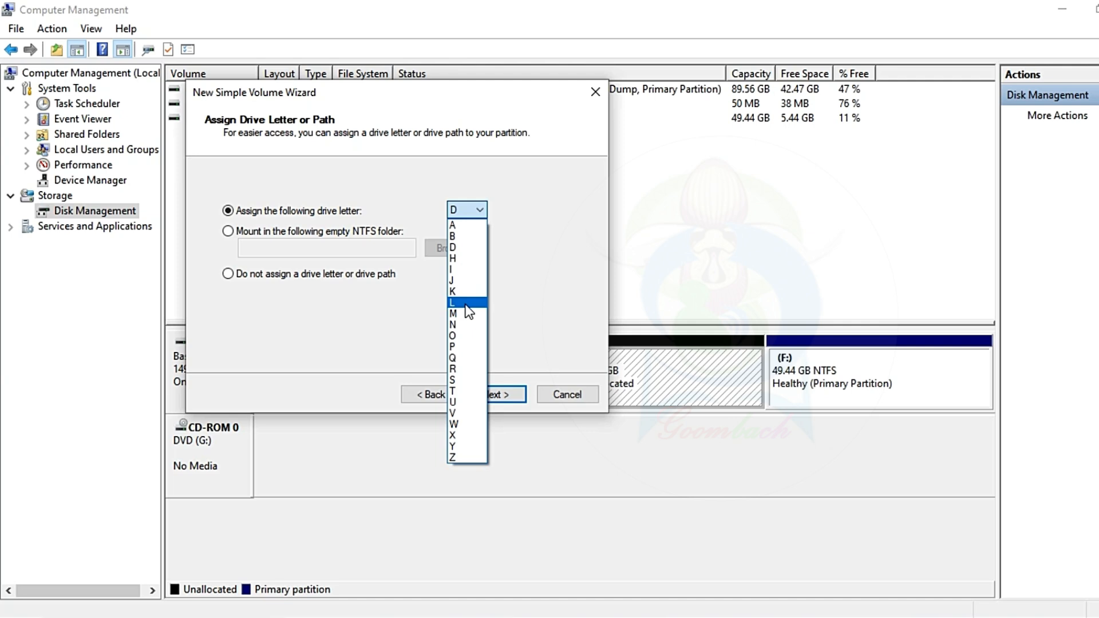
click(465, 292)
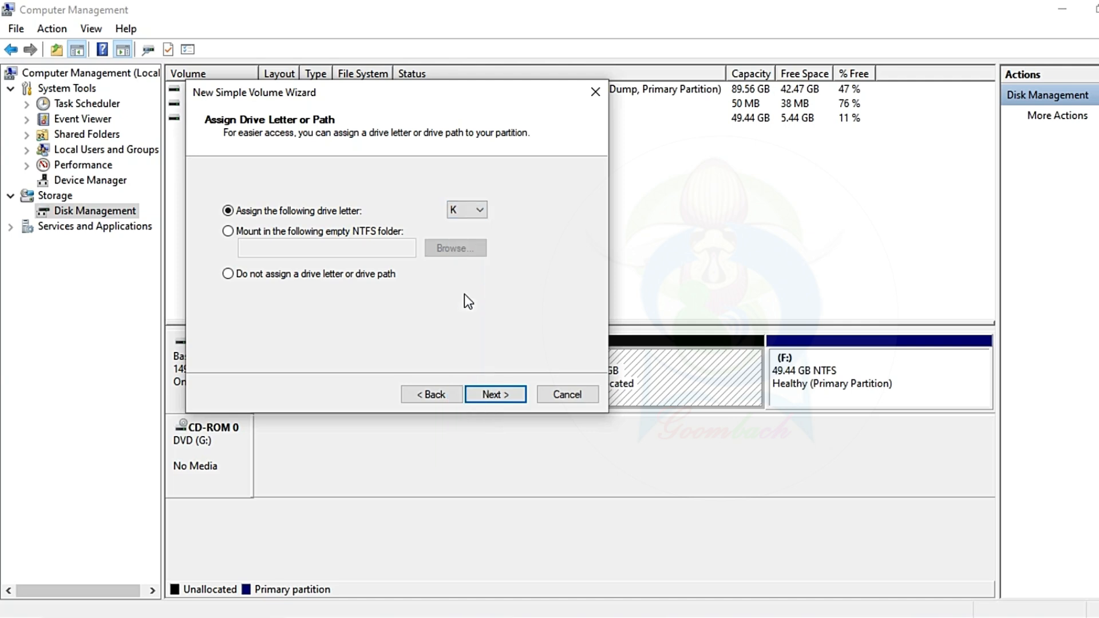
click(496, 395)
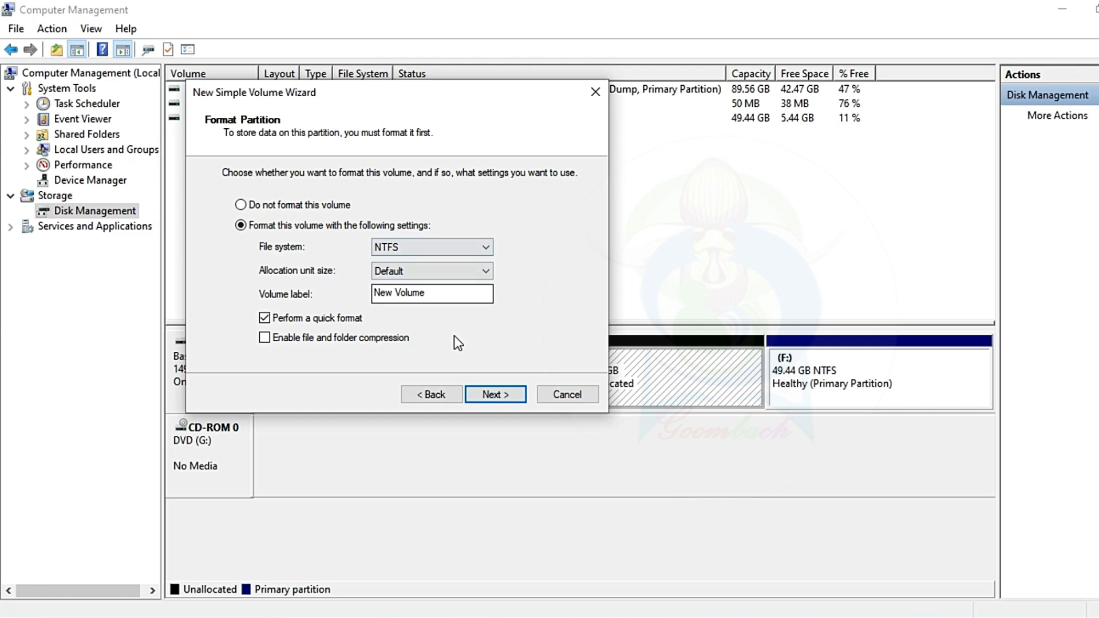
- Finish creating the volume with a quick NTFS format and the label New Volume, and dismiss the AutoPlay notification
click(493, 395)
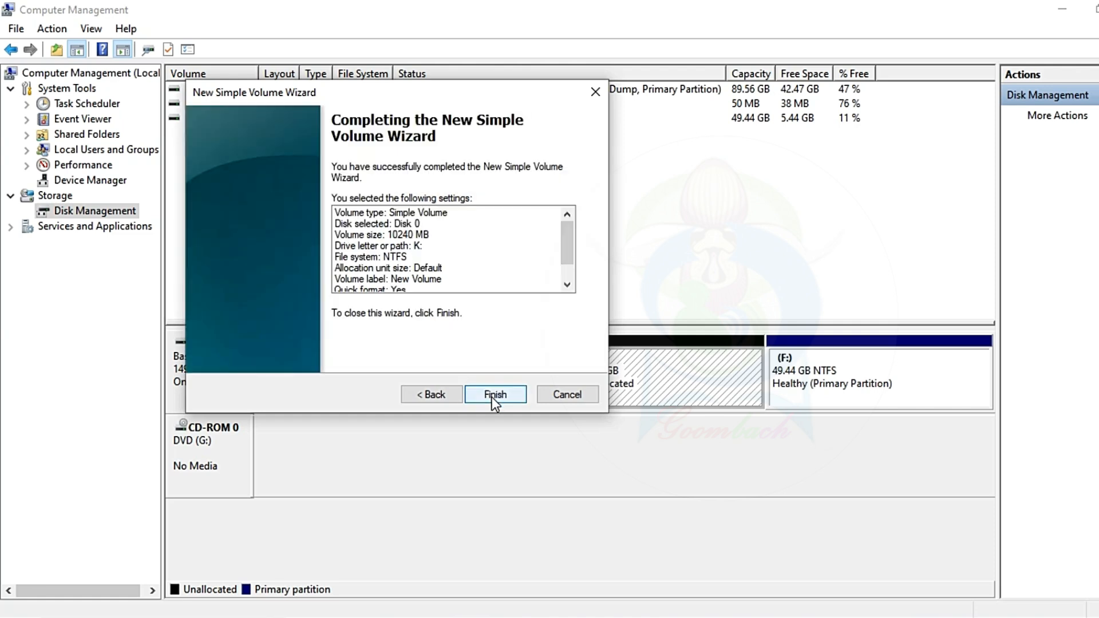
click(492, 395)
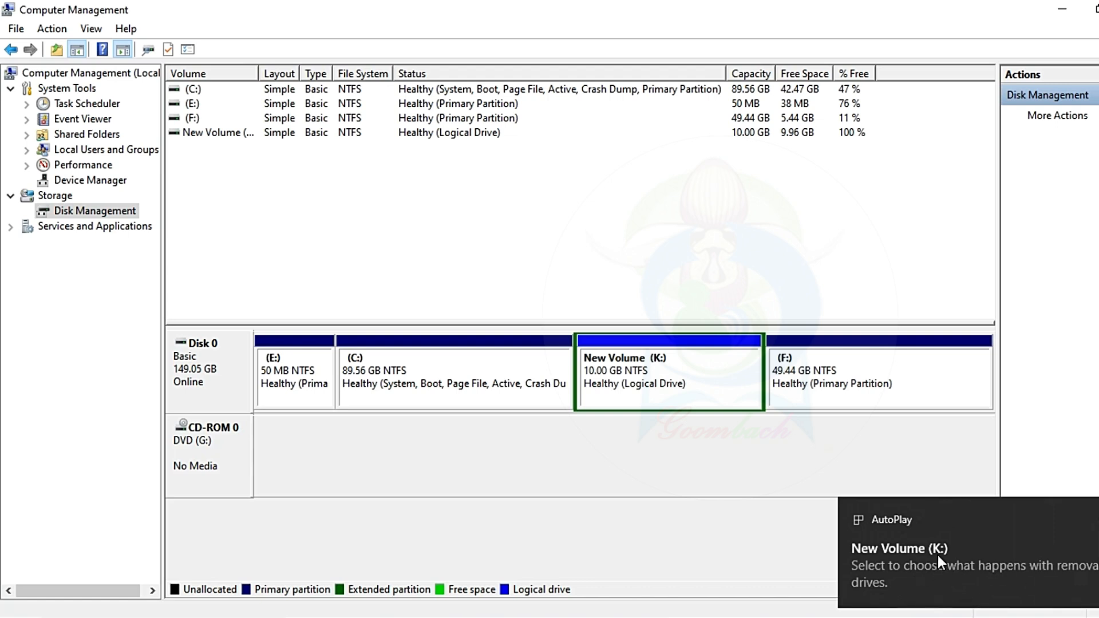
click(1094, 518)
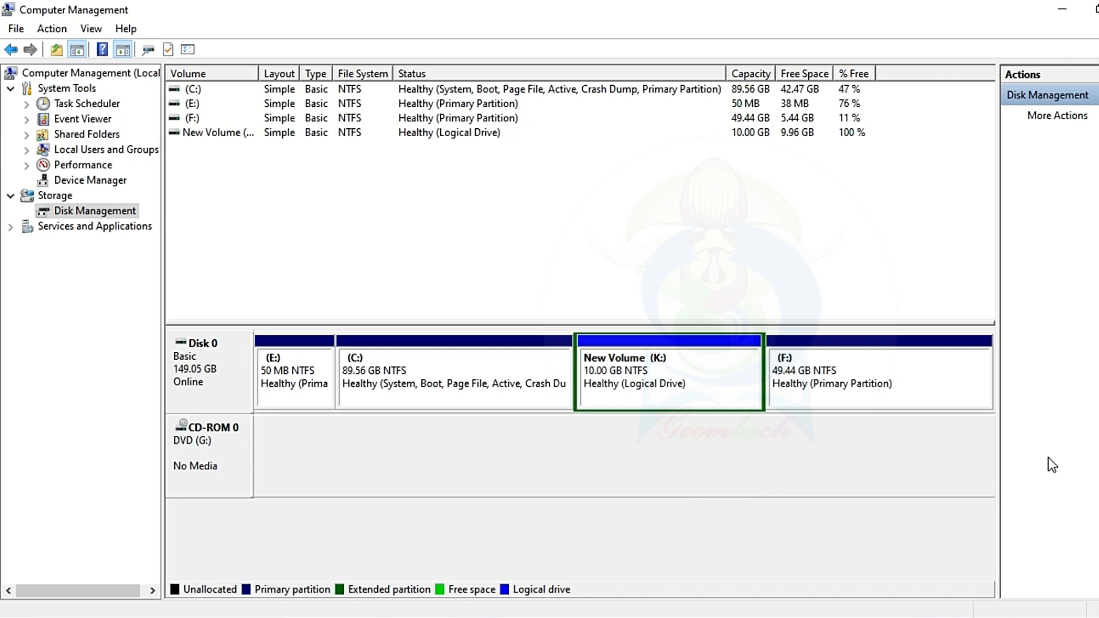
- Delete the New Volume (K:) logical drive from Disk 0 and accept the data erasure
click(722, 344)
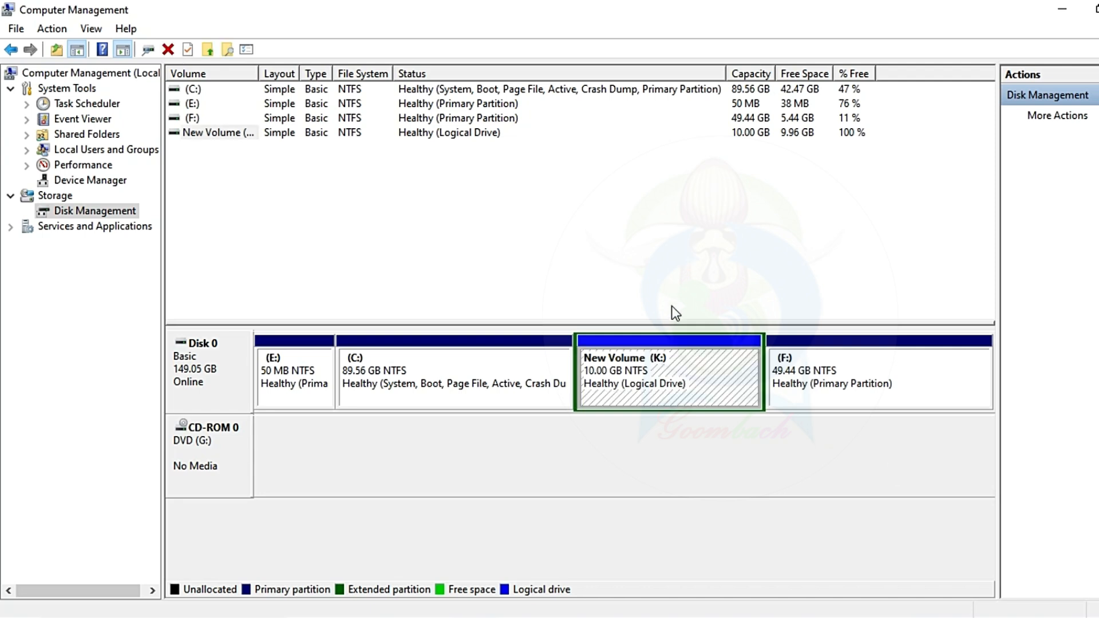
right_click(665, 379)
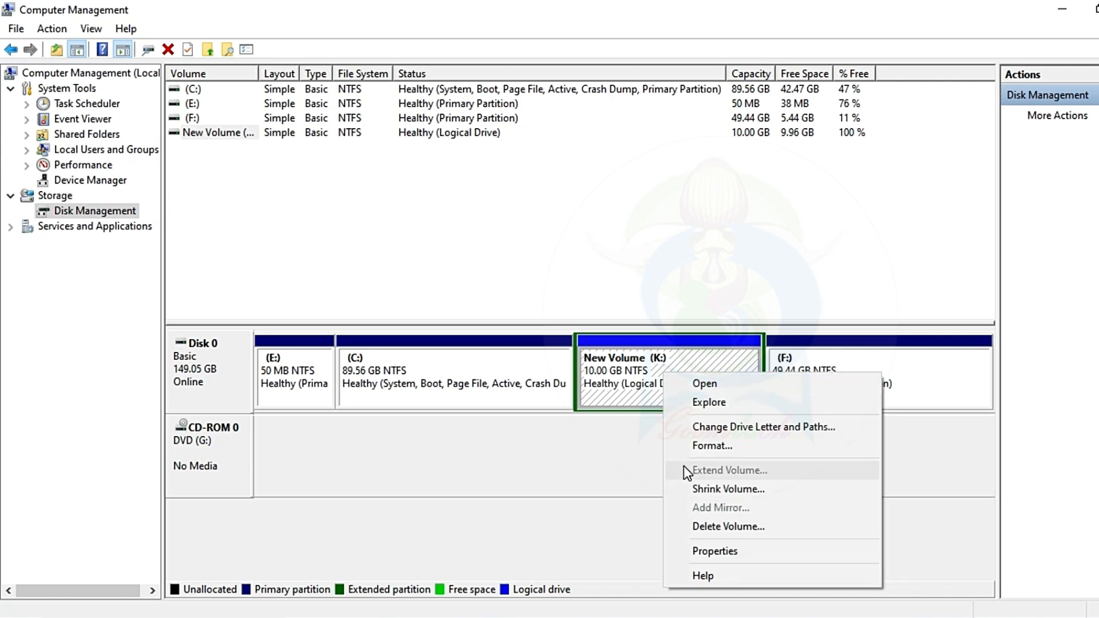
click(716, 529)
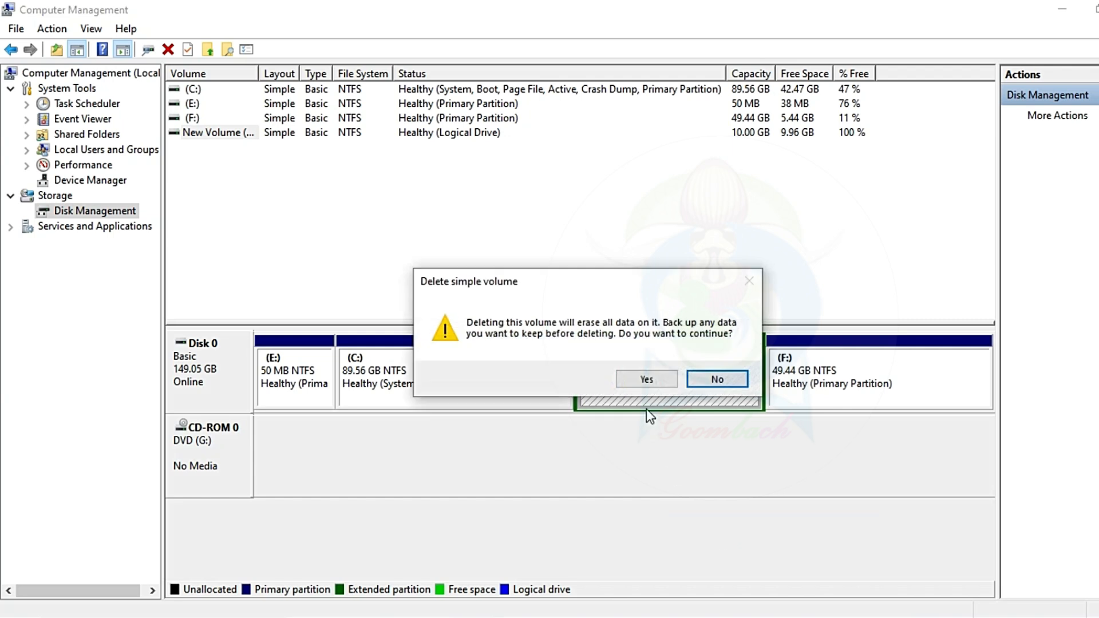
click(648, 378)
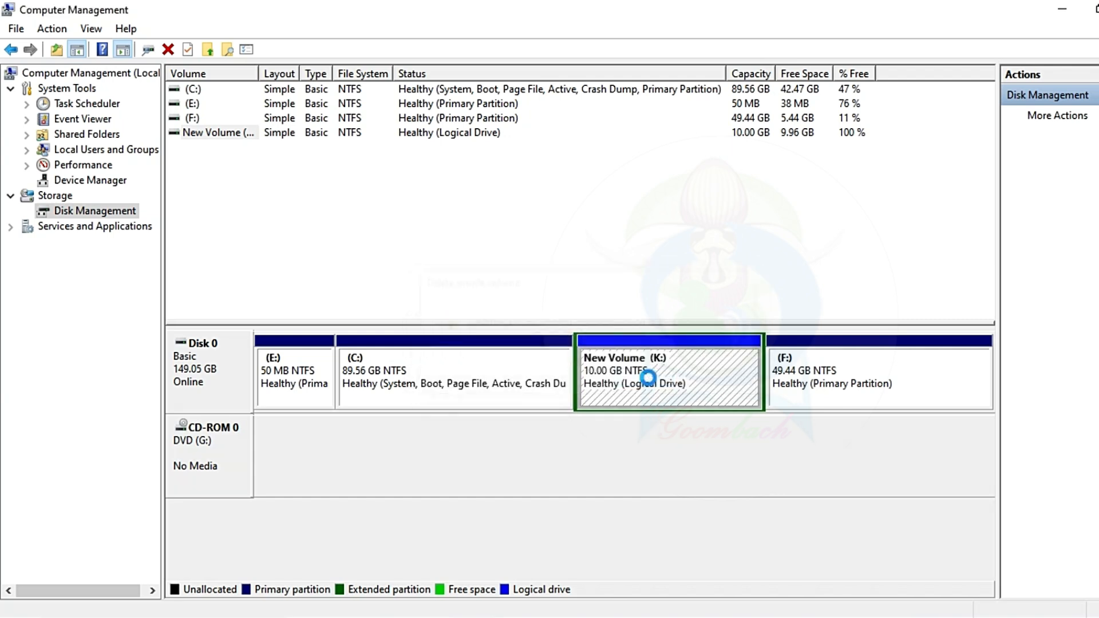
- Delete the extended partition holding the 10 GB of free space on Disk 0
right_click(650, 369)
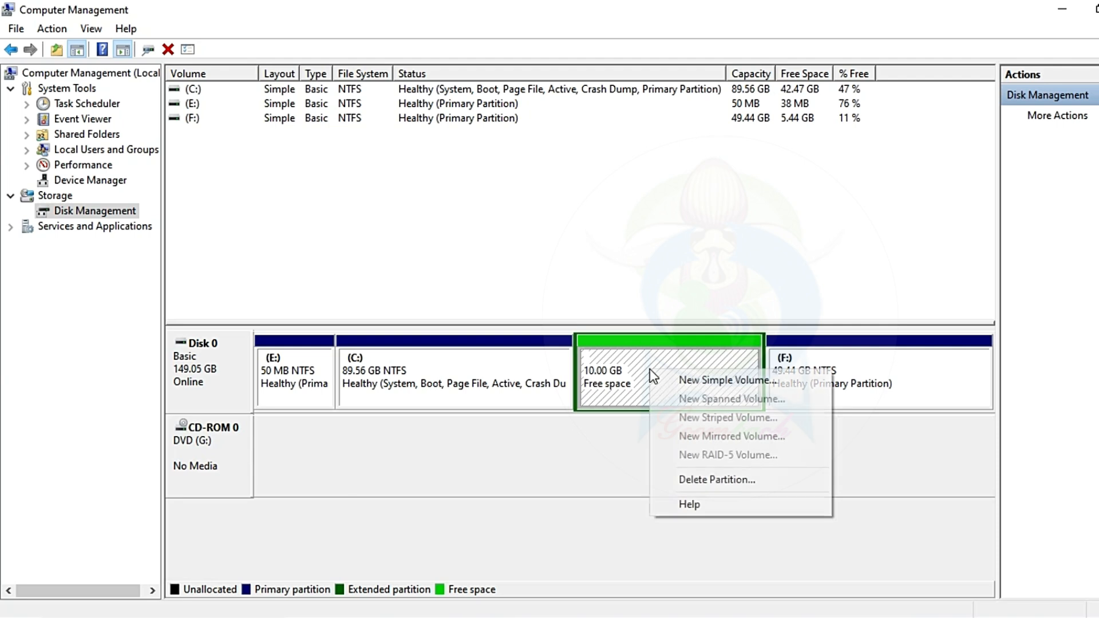
click(697, 479)
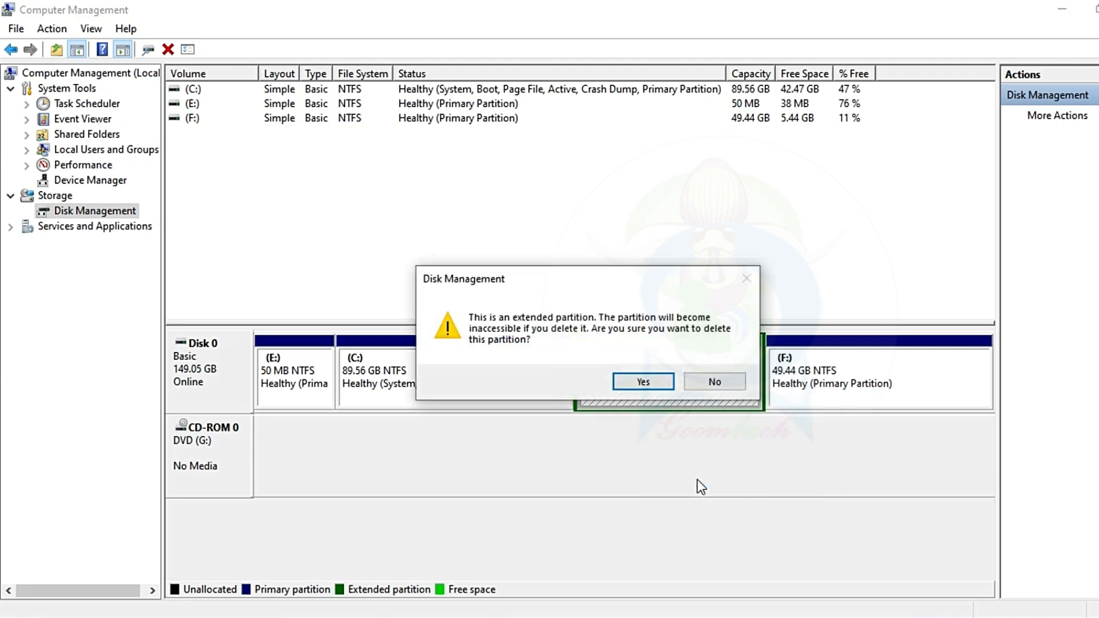
click(644, 381)
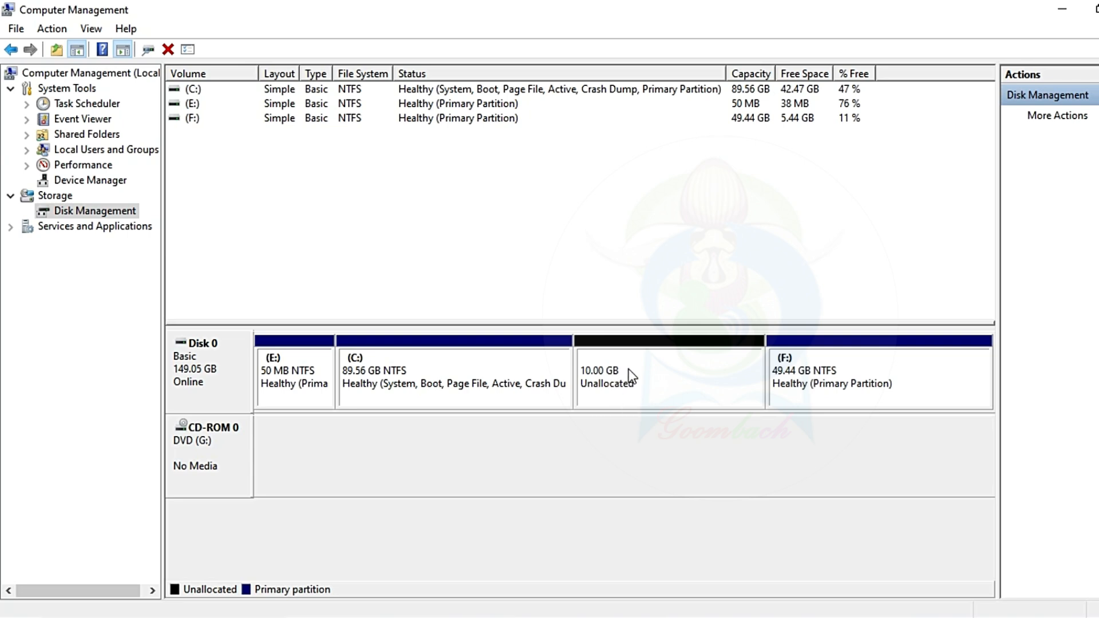
- Extend drive C: with the full 10240 MB of unallocated space on Disk 0
click(441, 381)
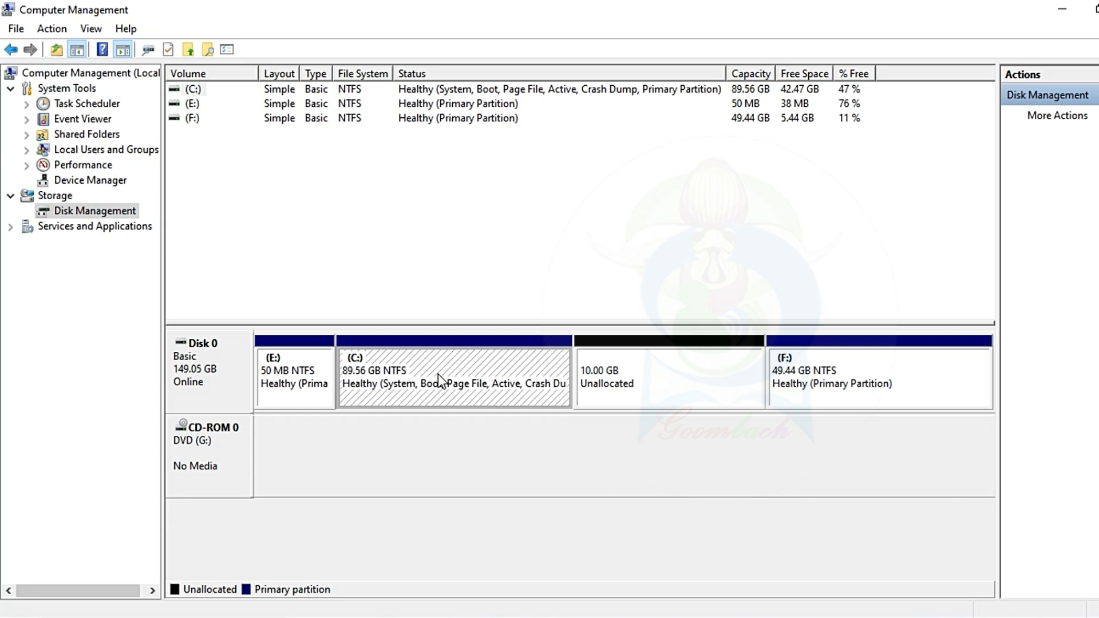
right_click(439, 379)
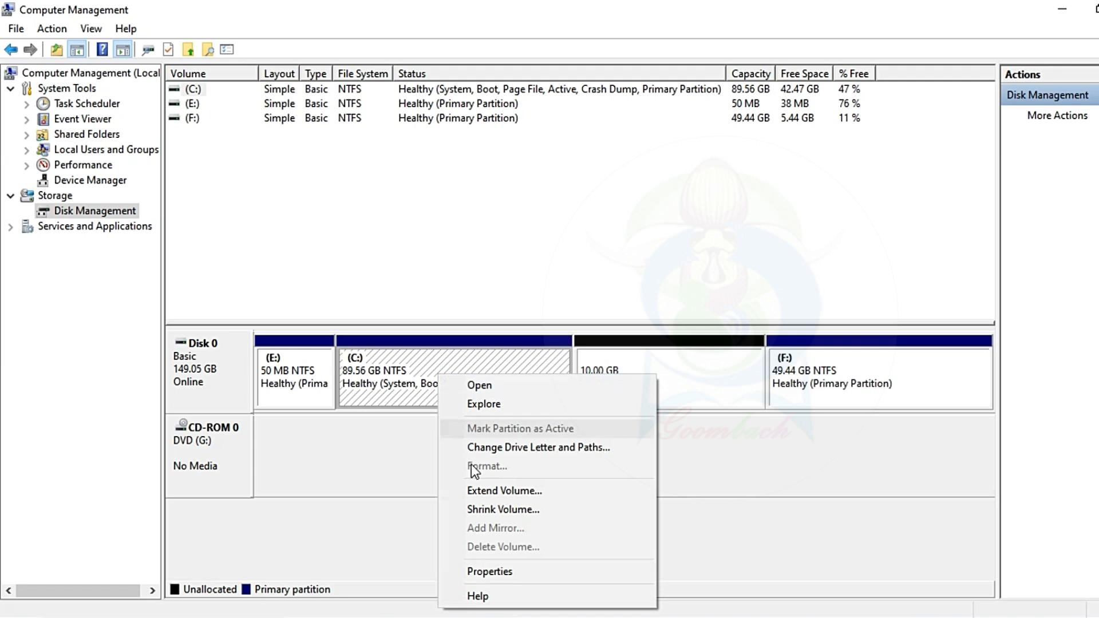
click(497, 491)
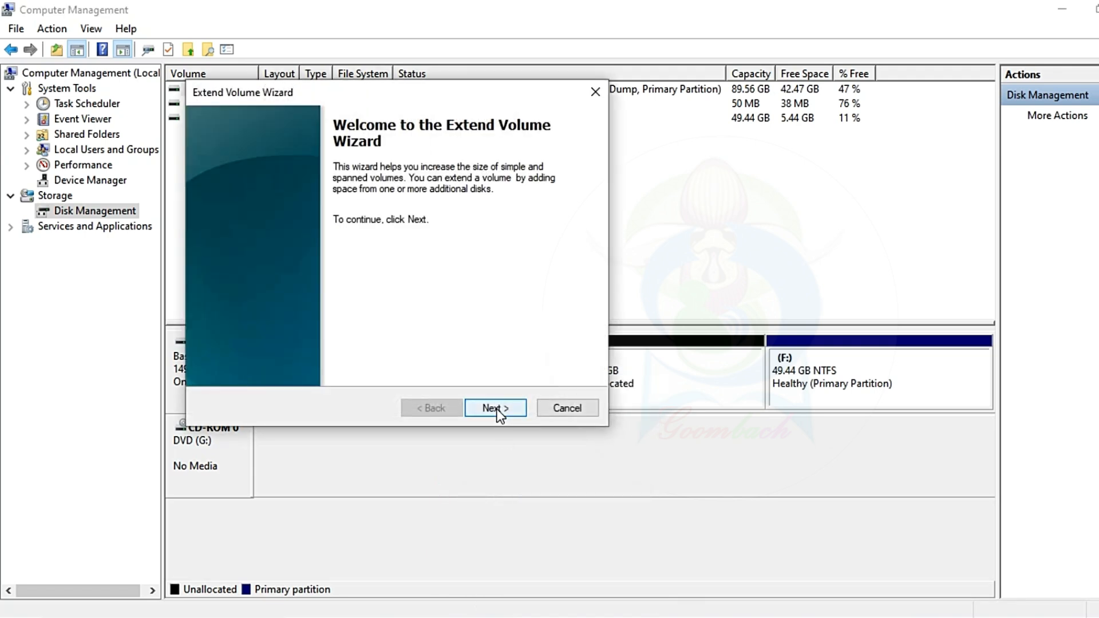
click(495, 408)
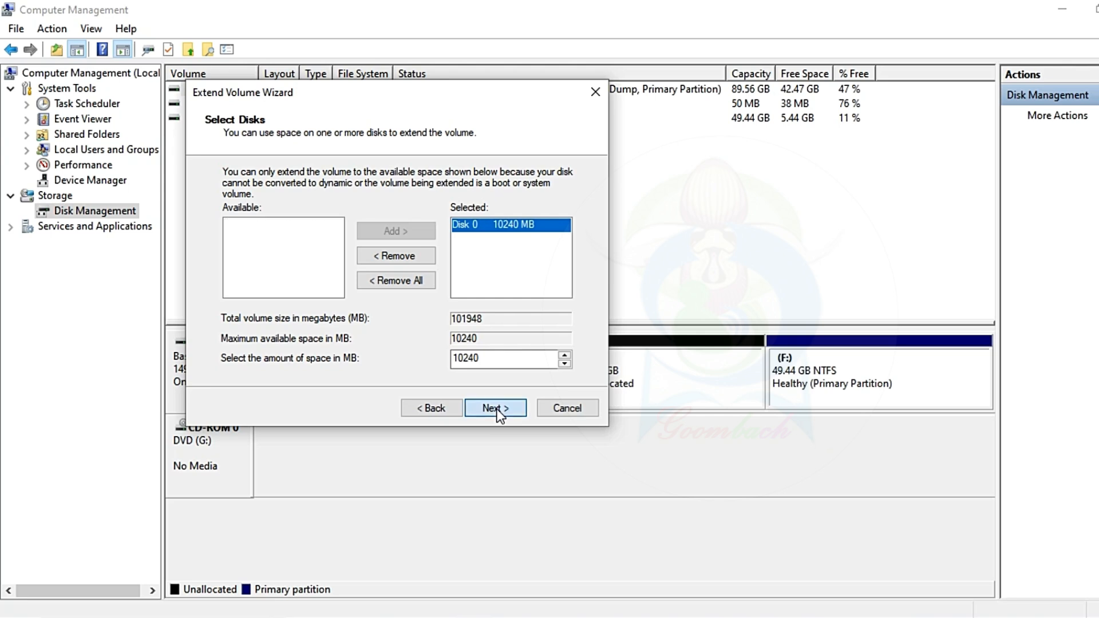
click(497, 408)
click(495, 408)
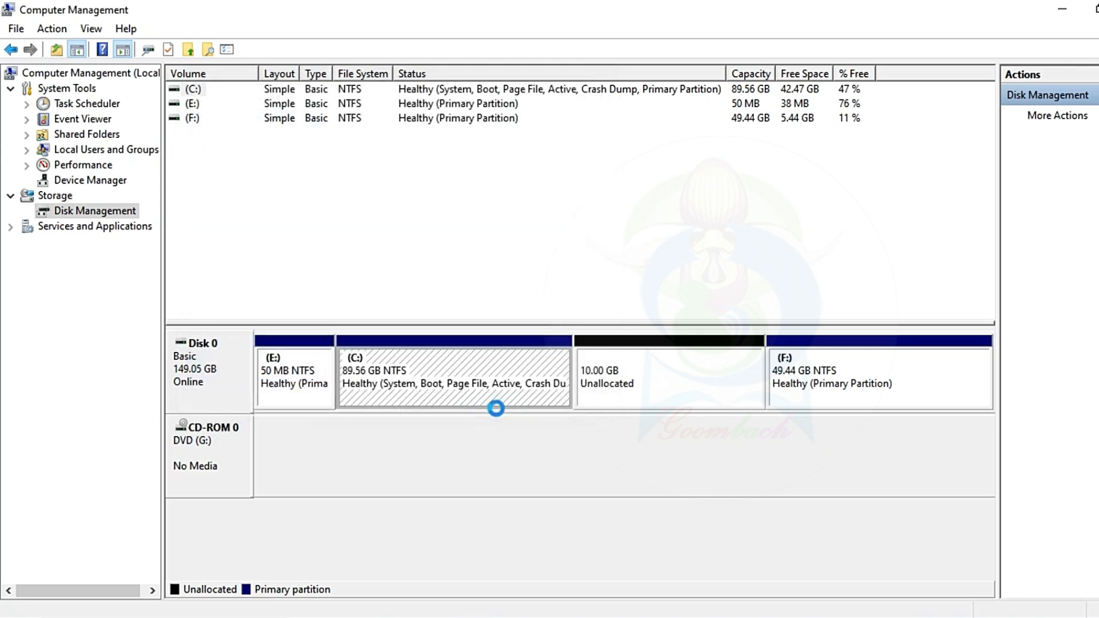